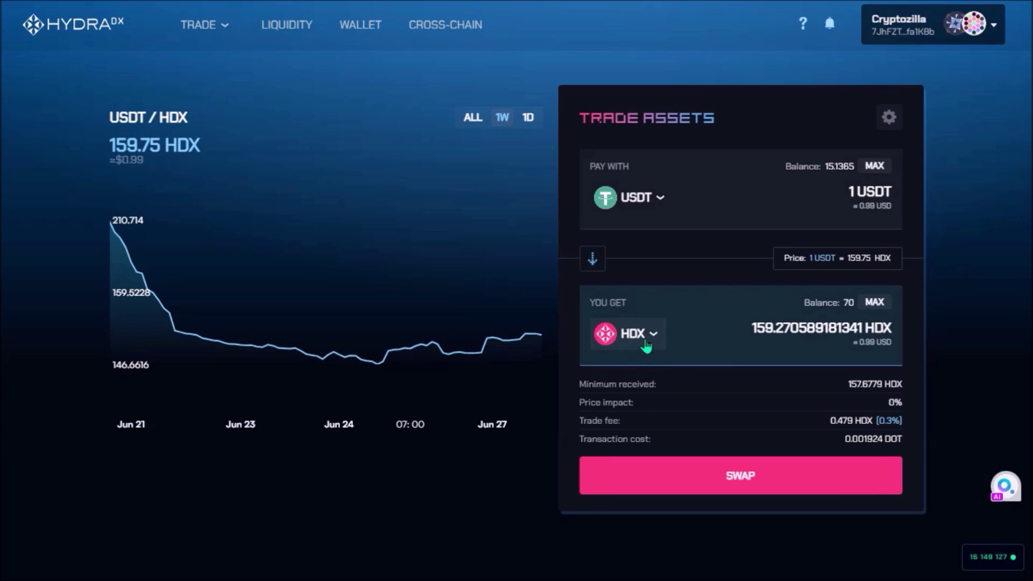
Step: Open the You Get asset picker and scroll down to ASTR
click(650, 344)
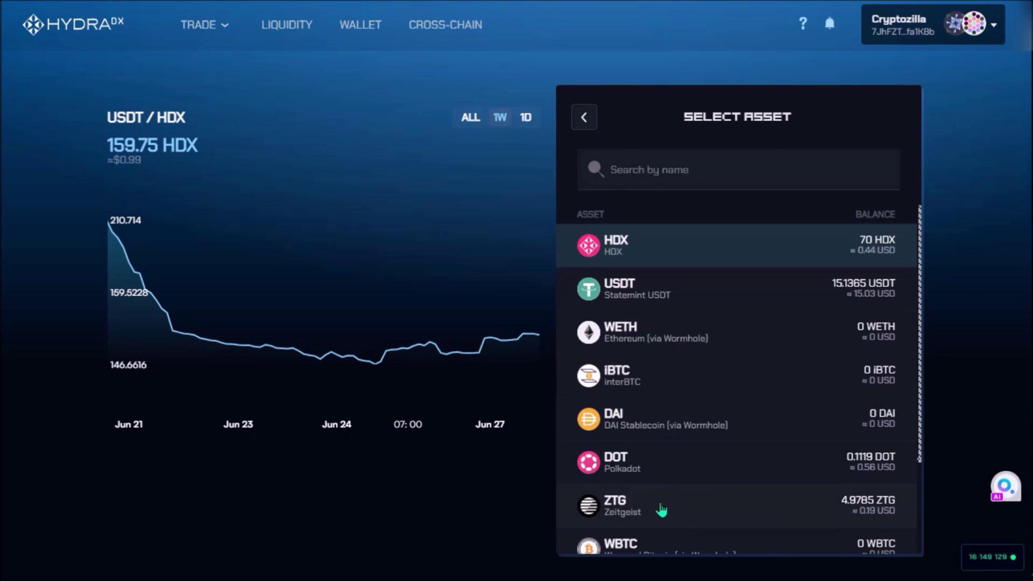
scroll(667, 502, down, 2)
scroll(668, 502, down, 1)
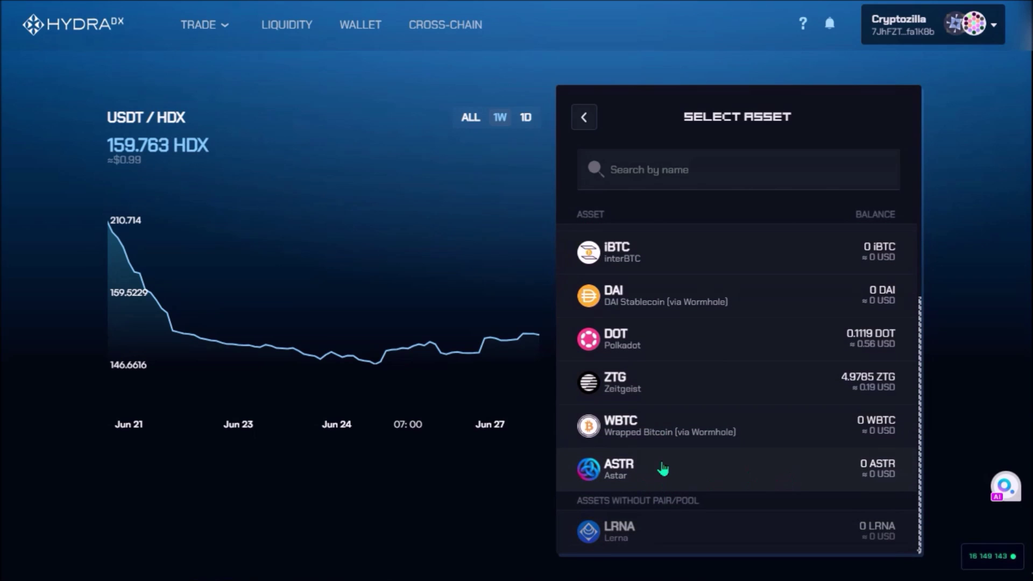
click(663, 470)
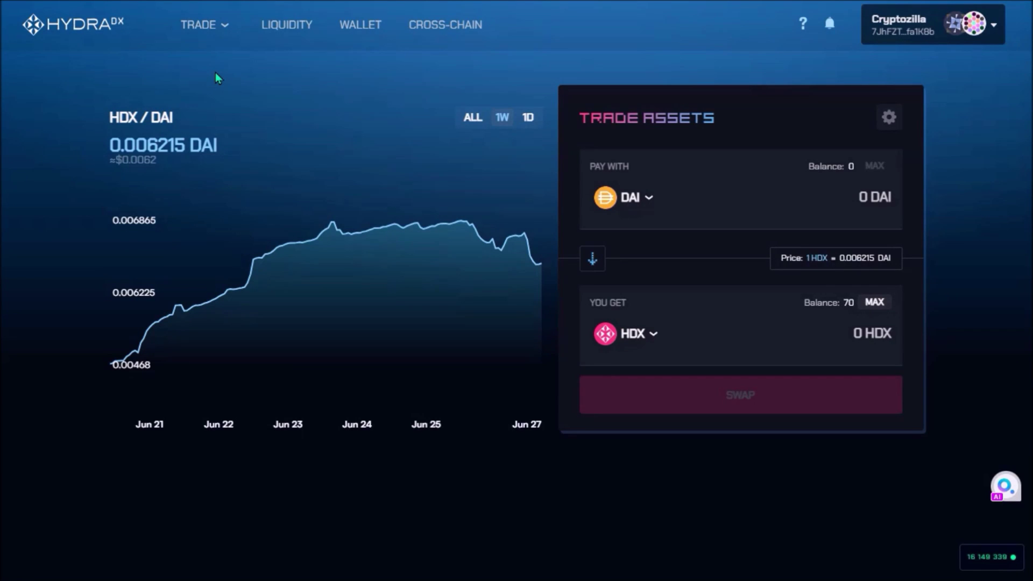
Step: Open the list of trading modes
click(218, 30)
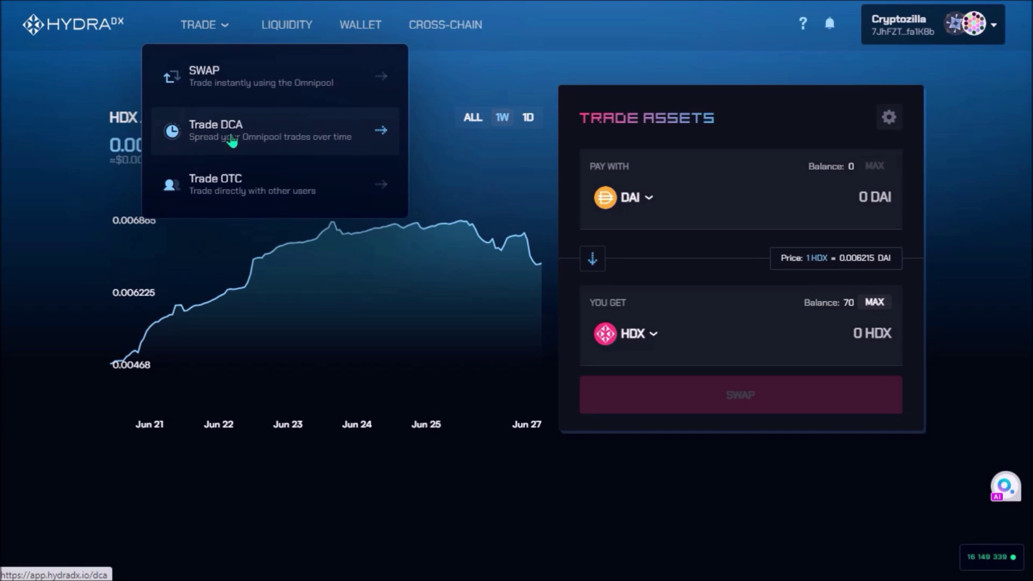
Step: Switch to Trade DCA, swap USDT for ASTR, and enter a 12 USDT total budget
click(249, 144)
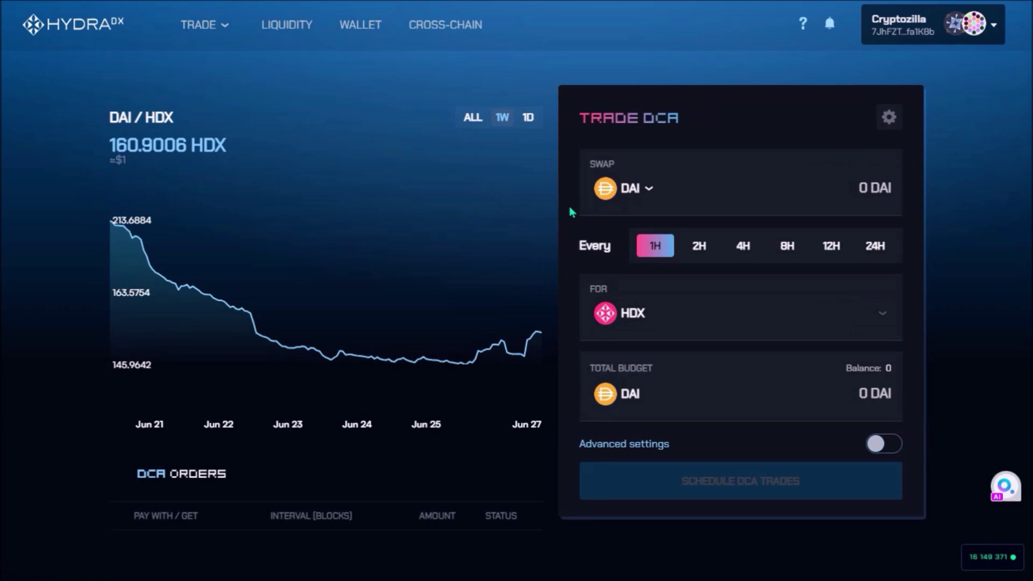
click(625, 188)
click(625, 325)
click(627, 326)
scroll(630, 334, down, 5)
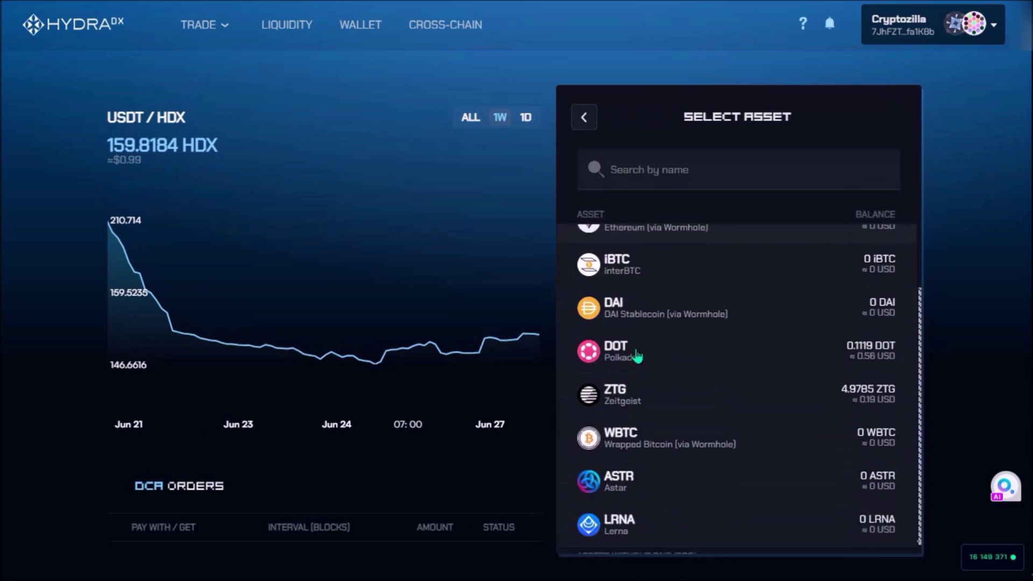
click(674, 483)
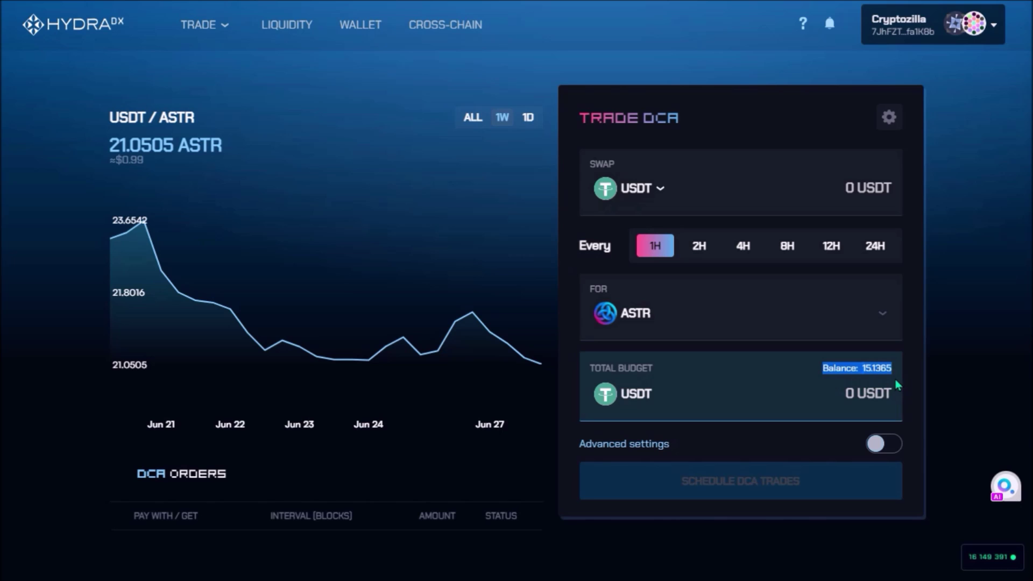
click(835, 395)
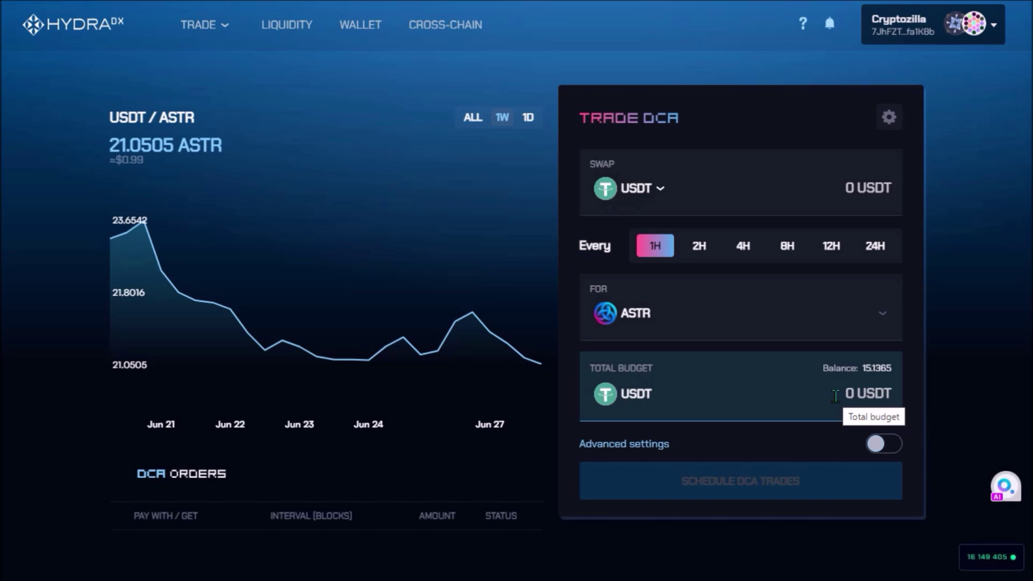
text(12)
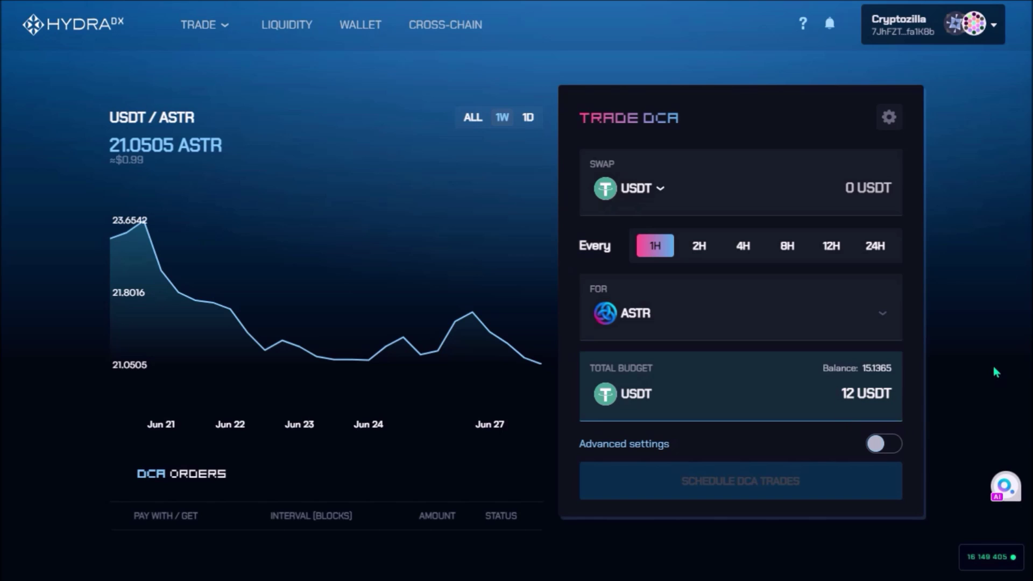
Step: Set the 24H interval and a 4 USDT per-swap amount, checking the 12 USDT budget summary
click(873, 248)
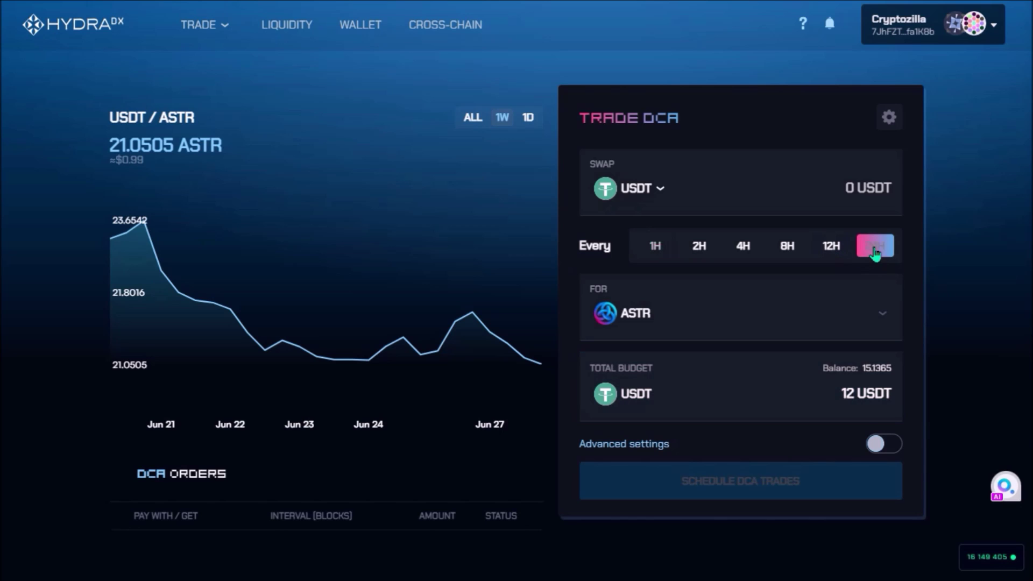
drag(755, 223, 706, 237)
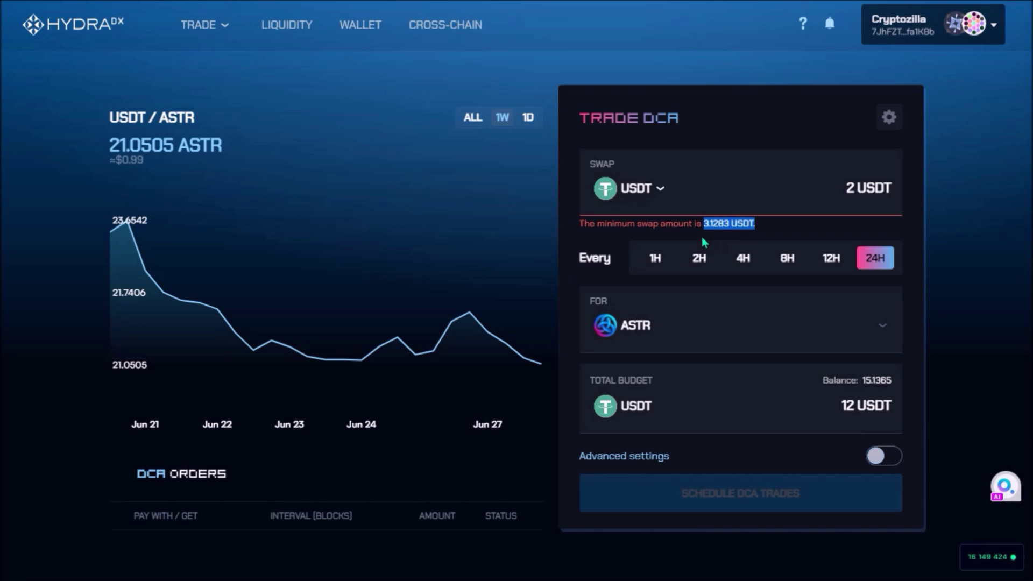
click(826, 188)
double_click(850, 188)
text(4)
scroll(975, 303, down, 1)
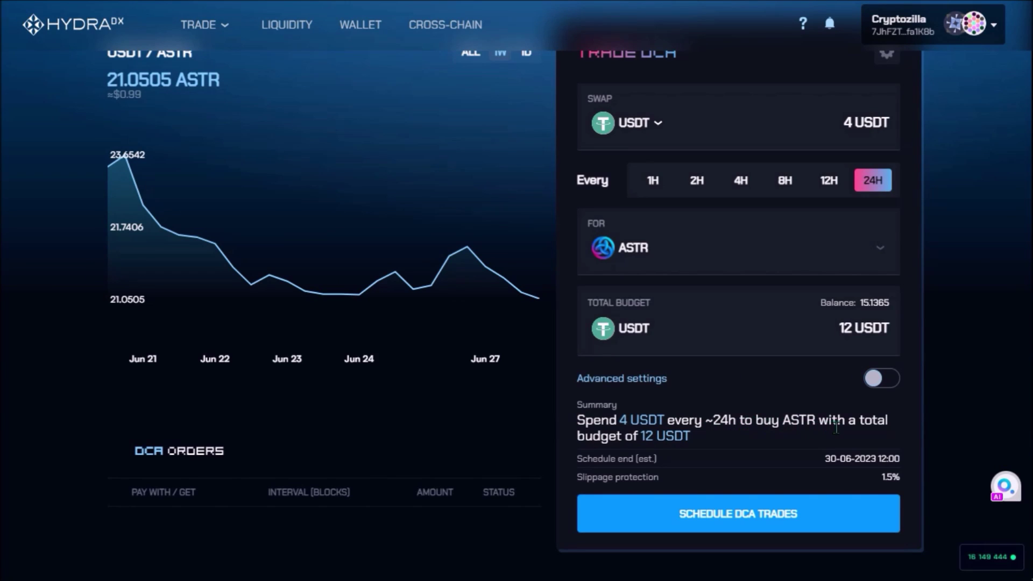
drag(691, 437, 643, 438)
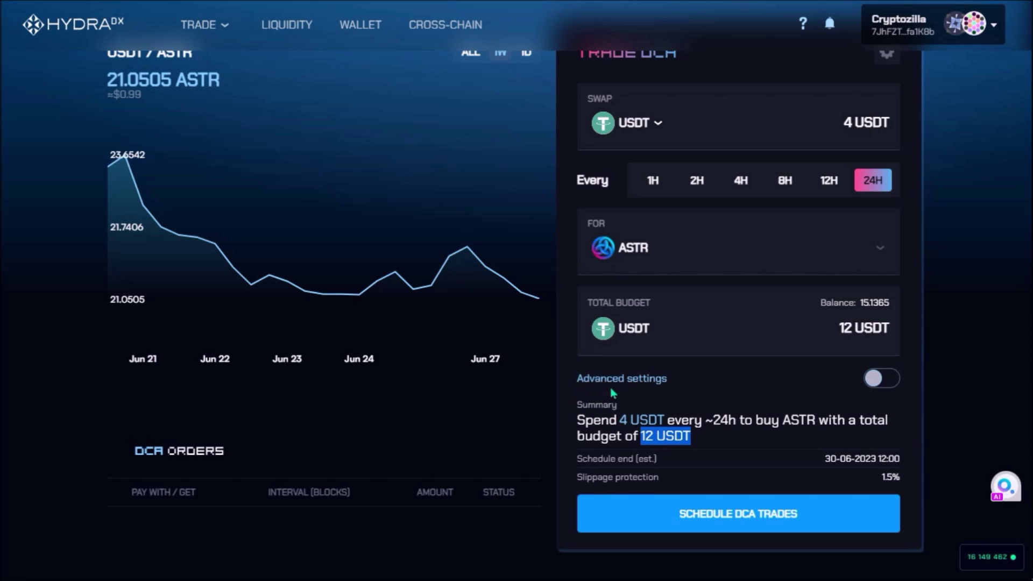
Step: Enable Advanced settings and select the Interval (blocks) field
click(893, 383)
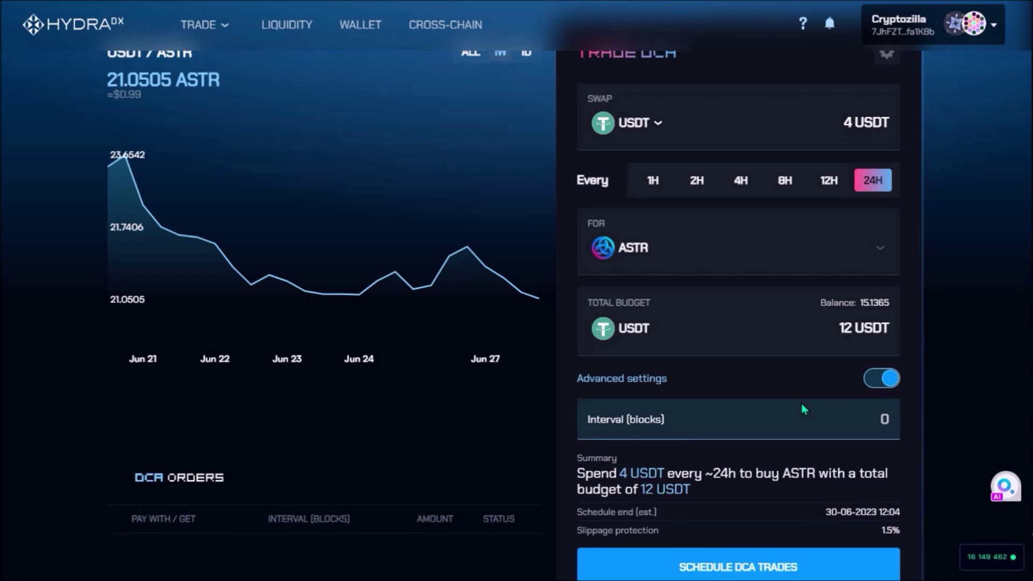
click(875, 425)
Step: Try Interval (blocks) values of 1 and then 50000
key(BackSpace)
text(1)
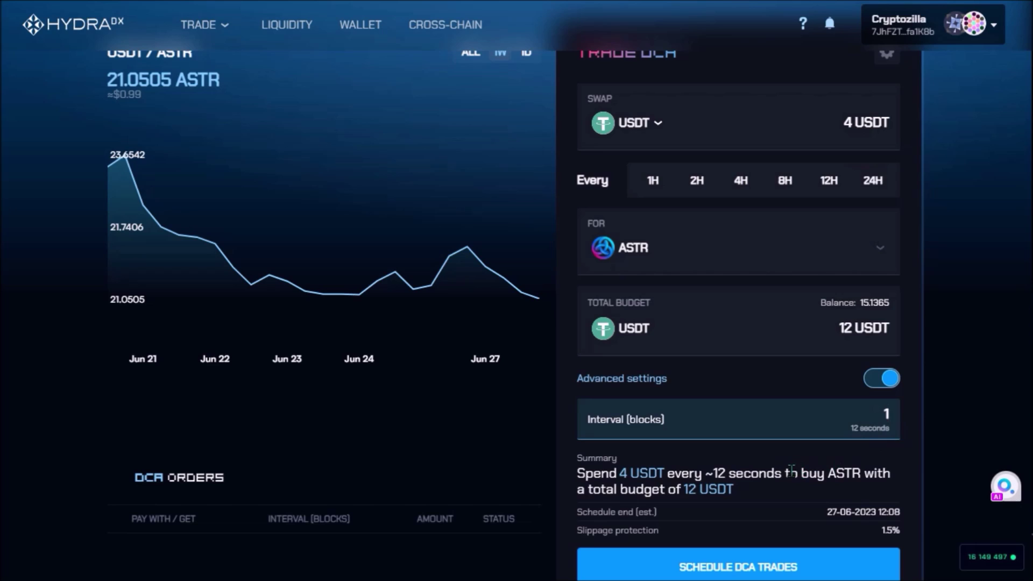
drag(782, 473, 713, 473)
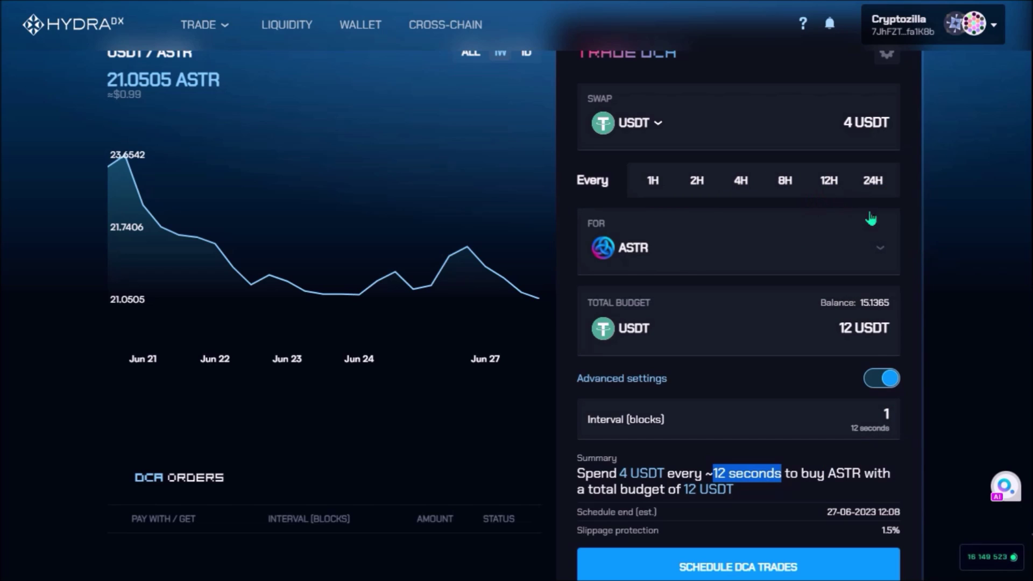
click(779, 406)
key(BackSpace)
text(500000)
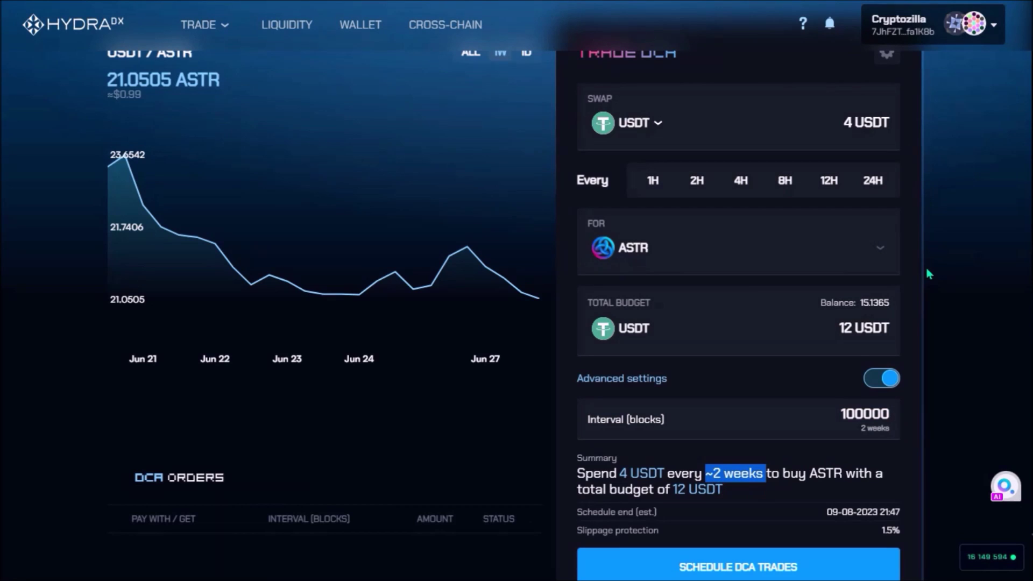
Step: Return to the 24H interval, then schedule the DCA trades and sign the transaction
click(875, 186)
drag(818, 509, 904, 512)
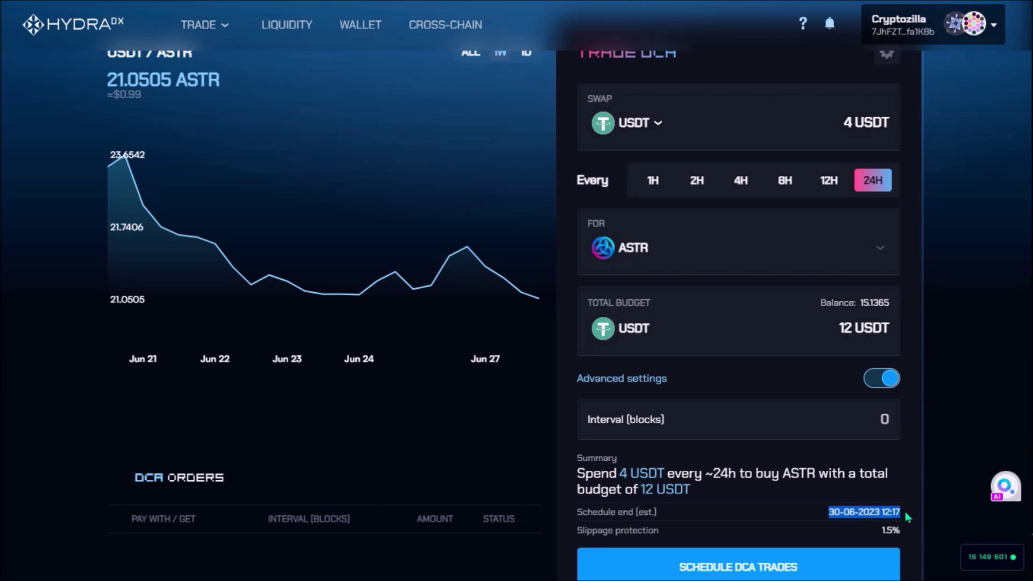
drag(863, 531, 903, 530)
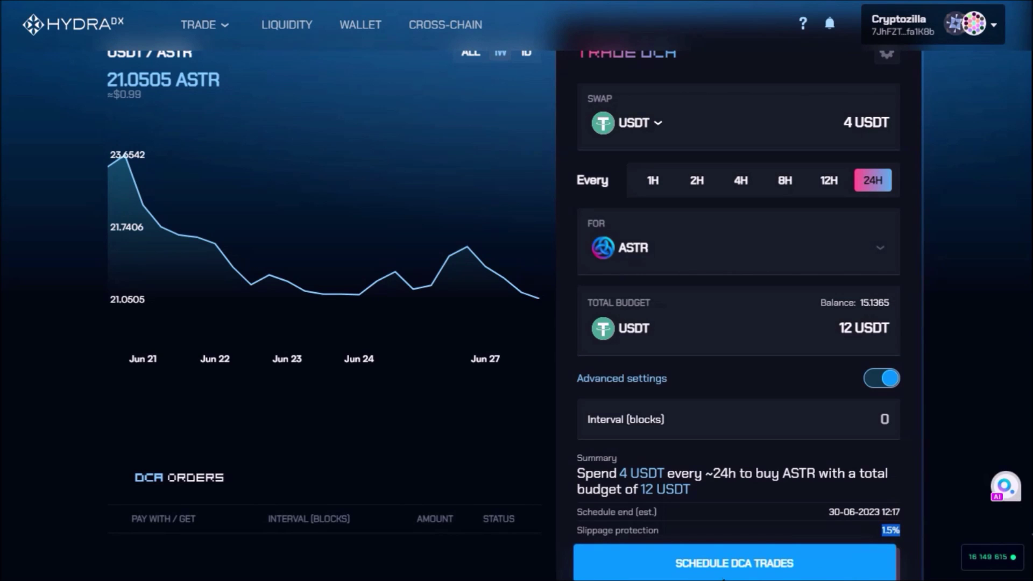
click(692, 564)
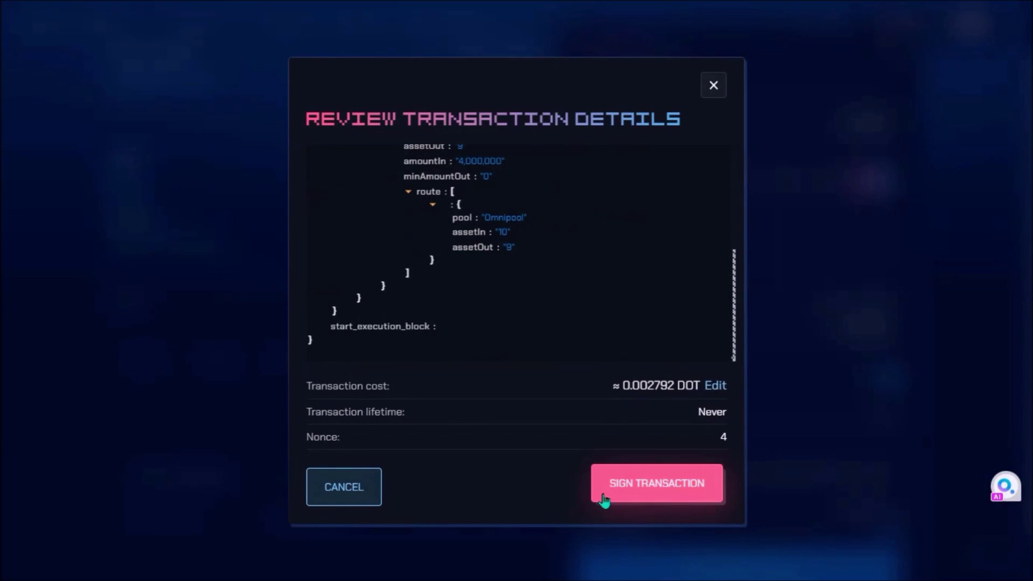
click(603, 500)
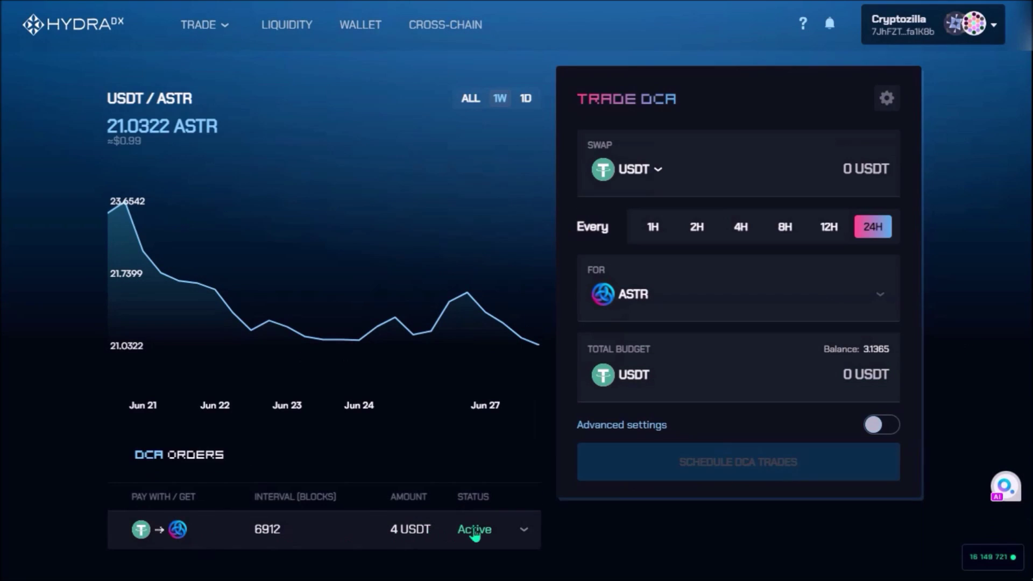
Step: Expand the active USDT→ASTR order, start Terminate, then dismiss the termination review
click(523, 530)
scroll(494, 543, down, 4)
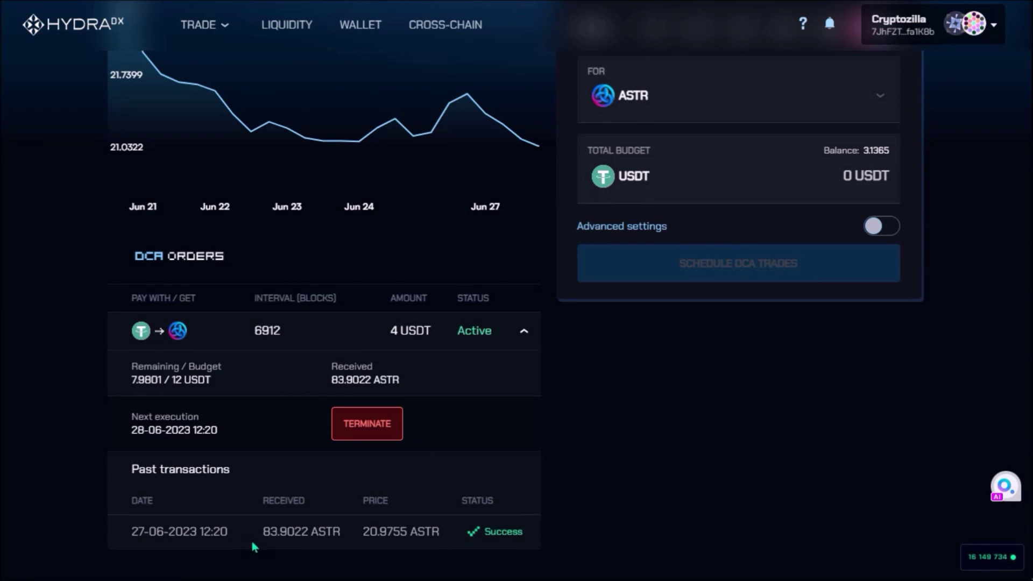
drag(163, 380, 129, 388)
click(155, 394)
click(353, 431)
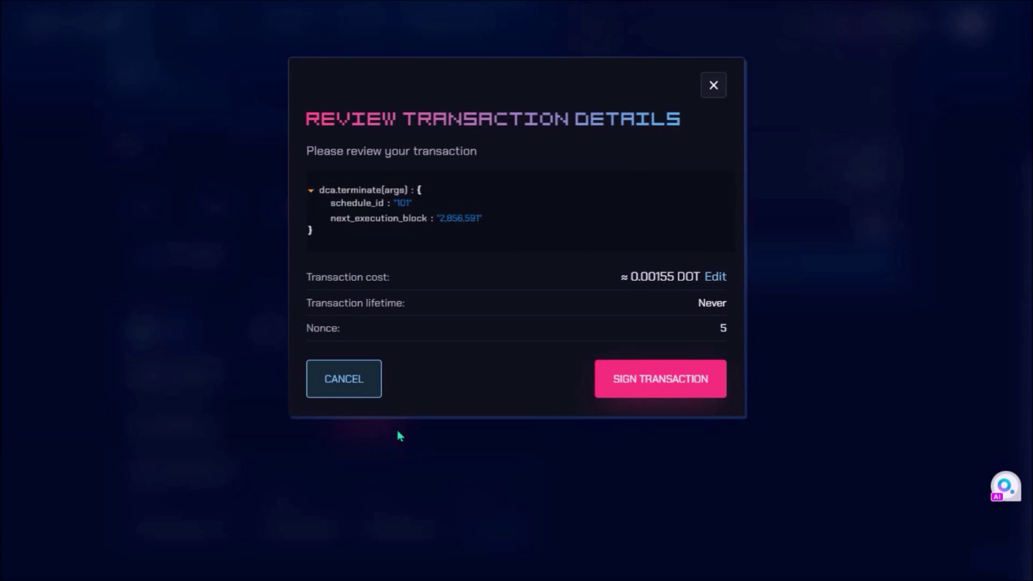
click(657, 375)
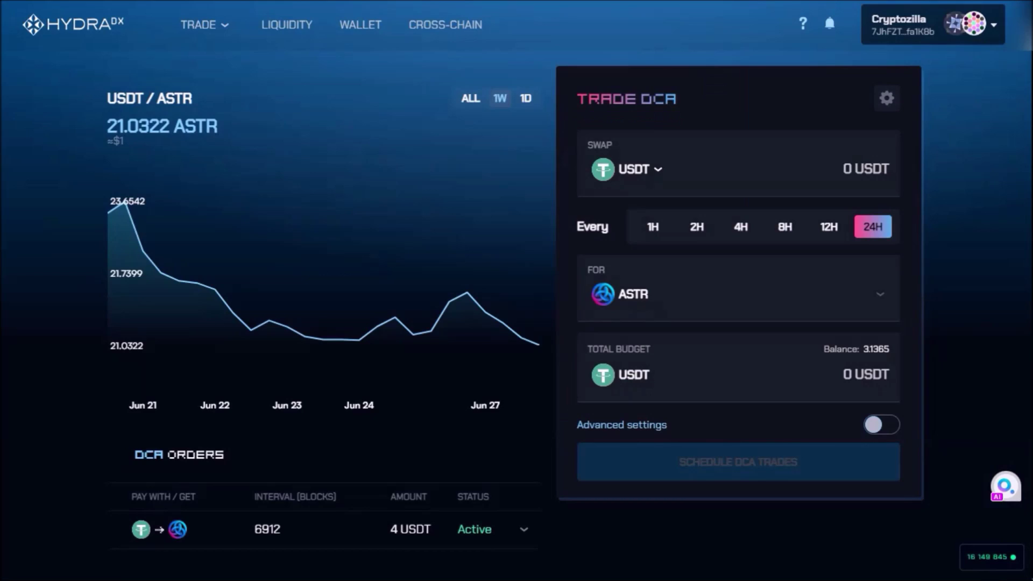